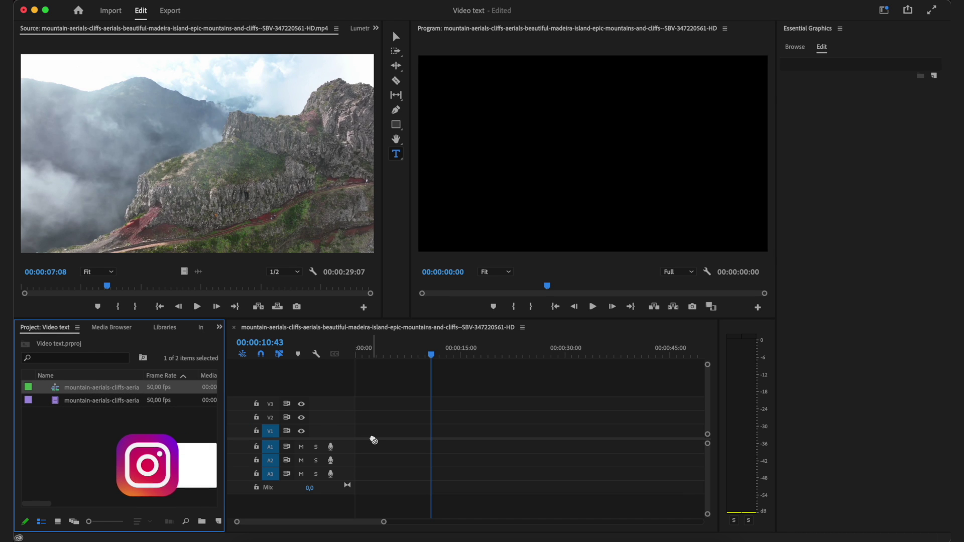
# Step: Place the mountain cliffs clip on track V1 at the sequence start and return the playhead to 00:00:00:00
pyautogui.moveTo(129, 400); pyautogui.dragTo(377, 431)
pyautogui.moveTo(374, 355); pyautogui.dragTo(396, 386)
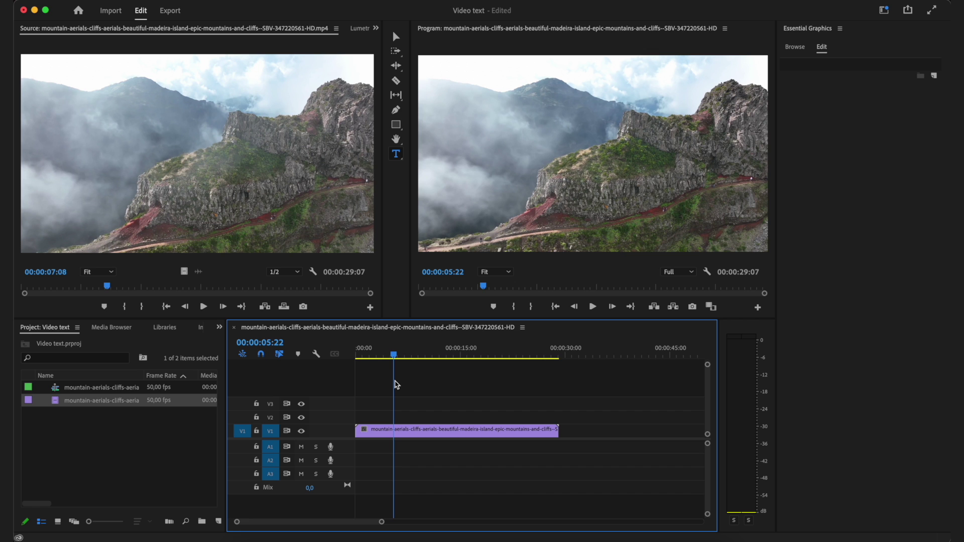
pyautogui.moveTo(396, 386); pyautogui.dragTo(355, 357)
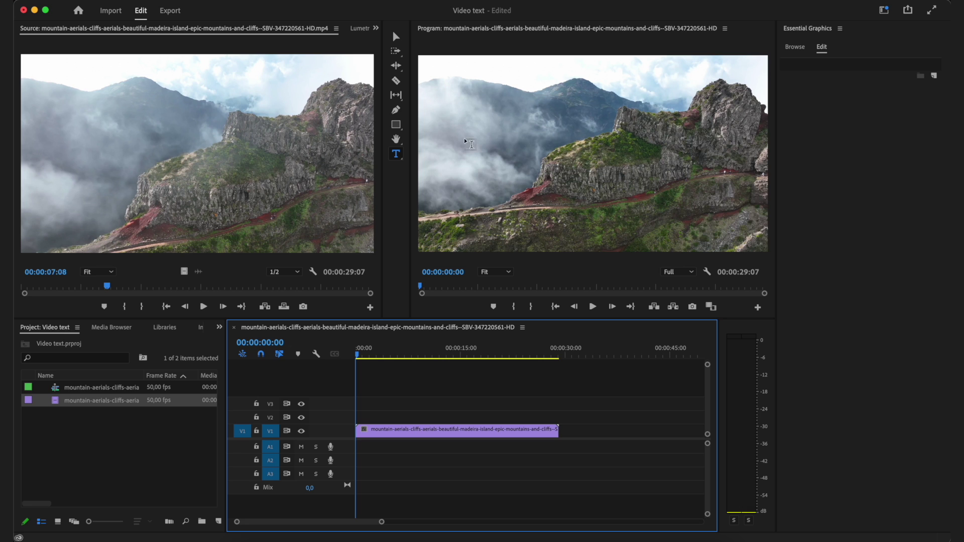
# Step: Add a title reading MADEIRA over the mountain footage, set in Bebas Neue Bold
pyautogui.click(486, 160)
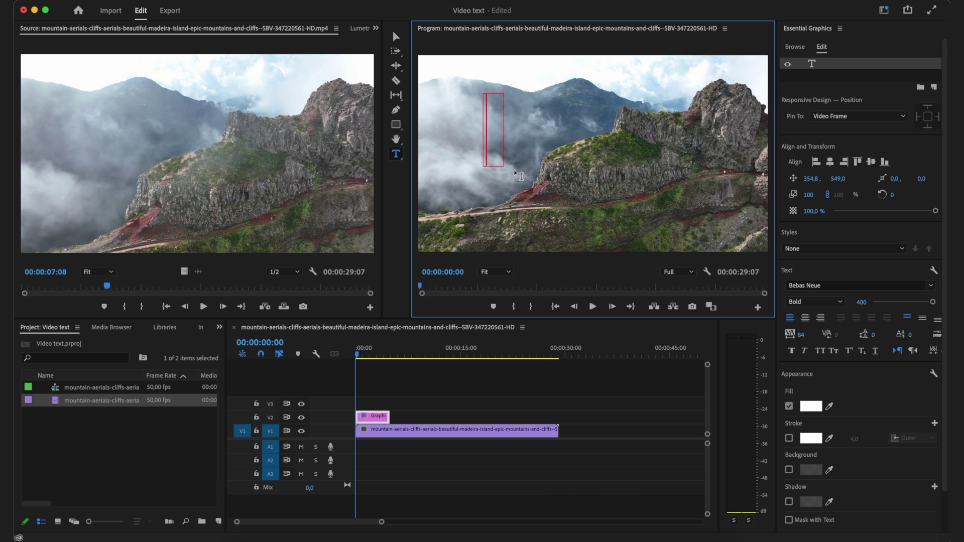
pyautogui.write('MADEIRA')
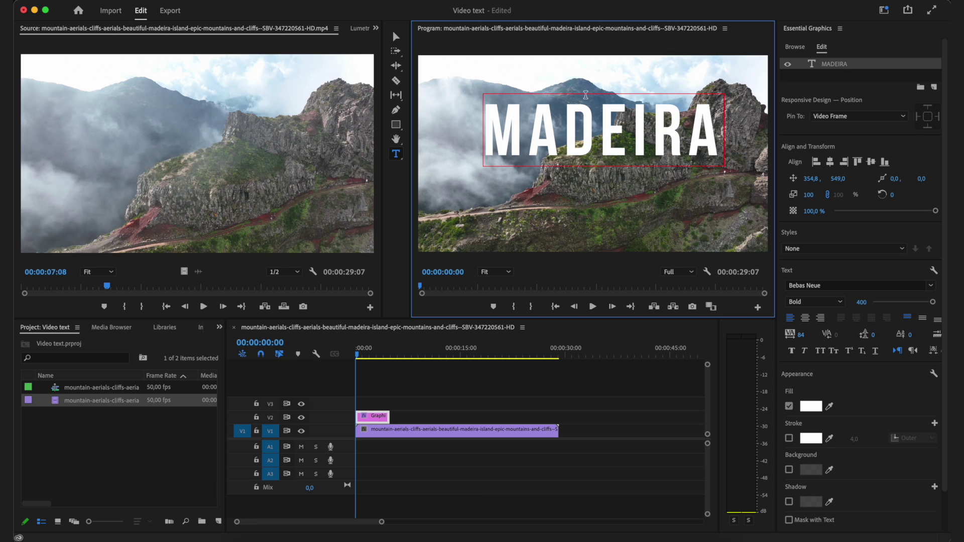
pyautogui.doubleClick(589, 128)
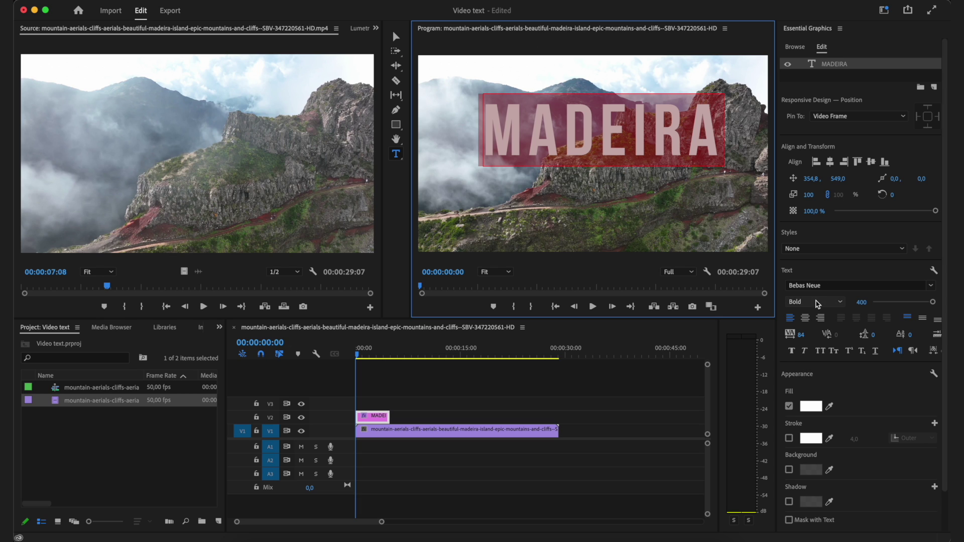
pyautogui.click(815, 301)
pyautogui.click(826, 336)
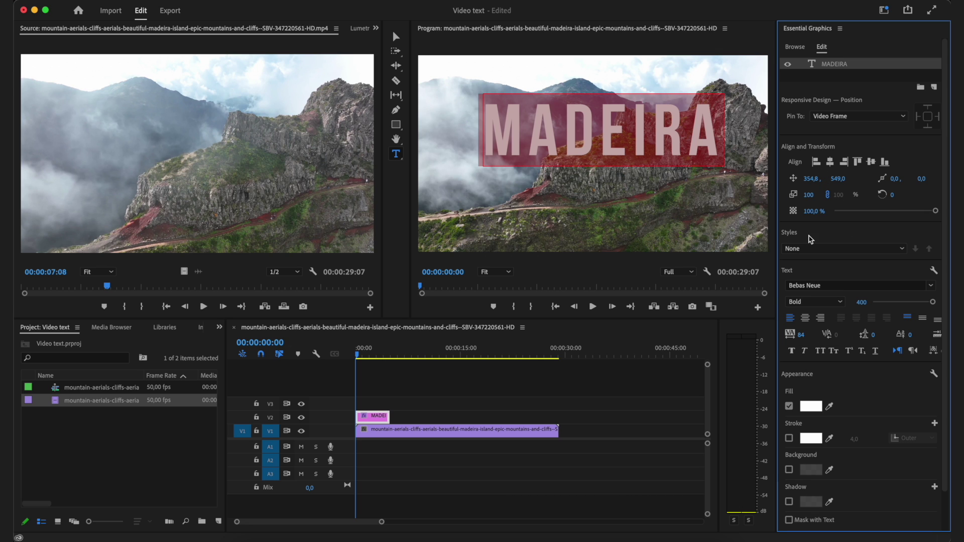
# Step: Increase the MADEIRA title's font size to 507
pyautogui.press('v')
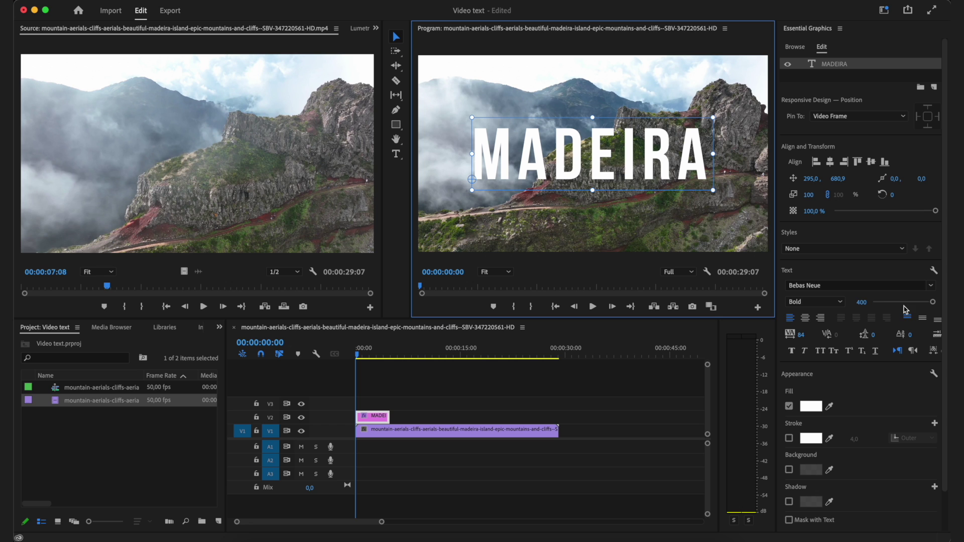
pyautogui.click(860, 302)
pyautogui.press('Up')
pyautogui.press('Up')
pyautogui.press('Up')
pyautogui.press('Up')
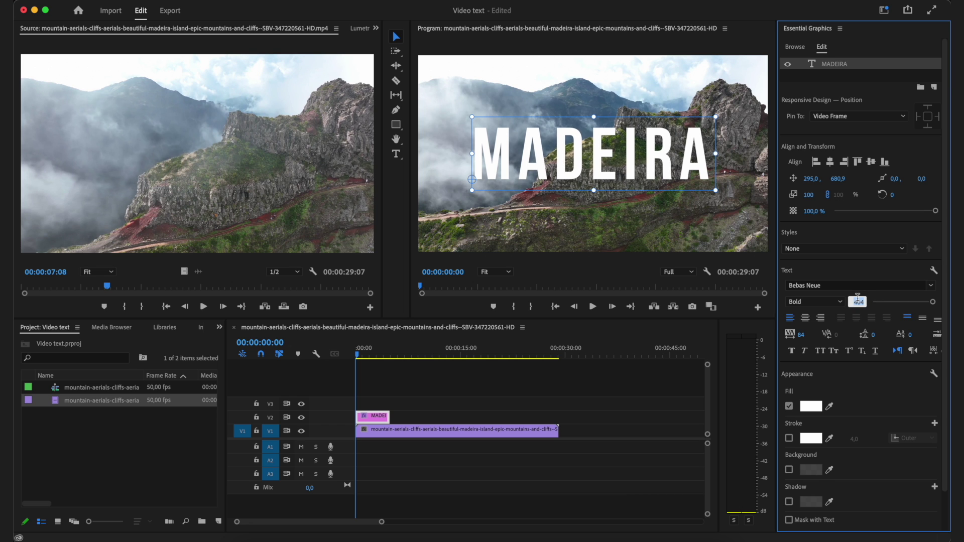
pyautogui.press('Up')
pyautogui.press('Up')
pyautogui.press('Up')
pyautogui.press('Up')
pyautogui.press('Up')
pyautogui.press('Up')
pyautogui.press('Up')
pyautogui.press('Up')
pyautogui.press('Up')
pyautogui.press('Up')
pyautogui.press('Up')
pyautogui.press('Up')
pyautogui.press('Up')
pyautogui.press('Up')
pyautogui.press('Up')
pyautogui.press('Up')
pyautogui.press('Up')
pyautogui.press('Up')
pyautogui.press('Up')
pyautogui.press('Up')
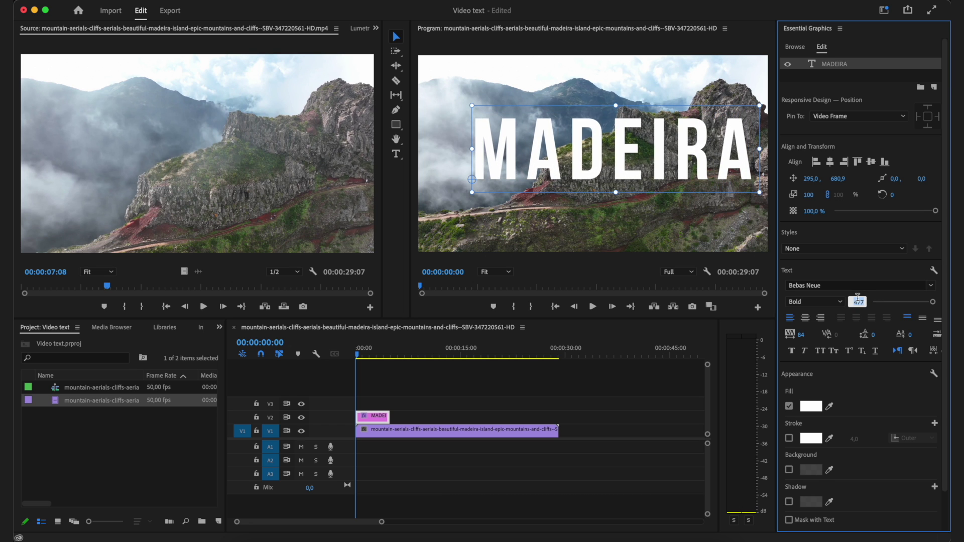
pyautogui.press('Up')
pyautogui.press('Up')
pyautogui.press('Up')
pyautogui.press('Up')
pyautogui.press('Up')
pyautogui.press('Up')
pyautogui.press('Up')
pyautogui.press('Up')
pyautogui.press('Up')
pyautogui.press('Up')
pyautogui.press('Up')
pyautogui.press('Up')
pyautogui.press('Up')
pyautogui.press('Up')
pyautogui.press('Up')
pyautogui.press('Up')
pyautogui.press('Up')
pyautogui.press('Up')
pyautogui.press('Up')
pyautogui.press('Up')
# Step: Reposition the MADEIRA title to about 154.8, 713.9 so all its letters fit inside the frame
pyautogui.click(396, 36)
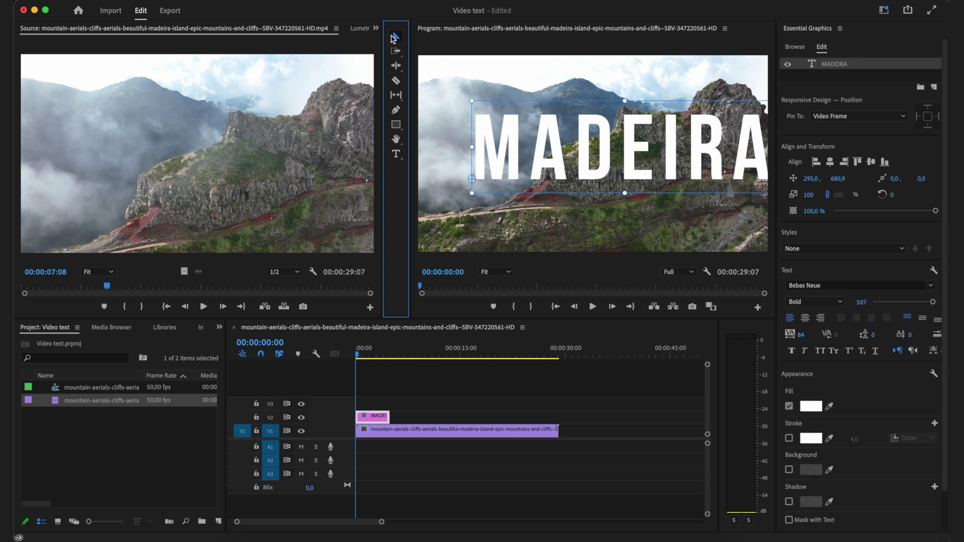
pyautogui.moveTo(560, 152); pyautogui.dragTo(534, 158)
pyautogui.click(356, 399)
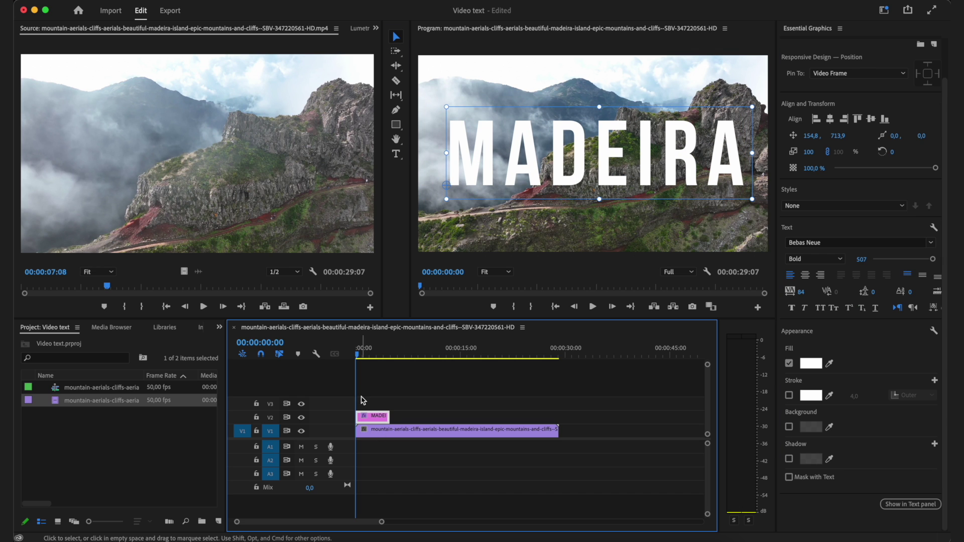
# Step: Extend the MADEIRA title on track V2 to the end of the mountain clip and move the playhead to 00:00:09:27
pyautogui.moveTo(389, 416); pyautogui.dragTo(558, 404)
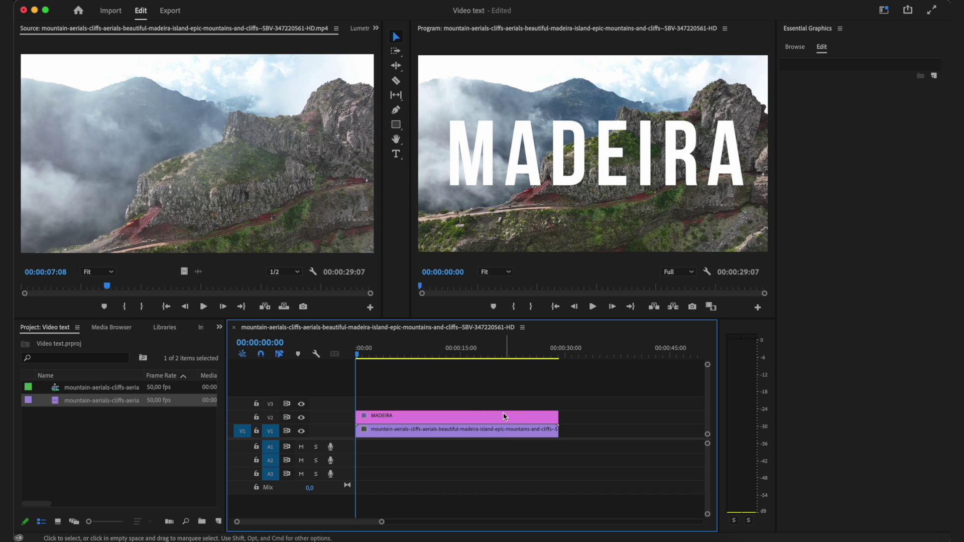
pyautogui.click(422, 350)
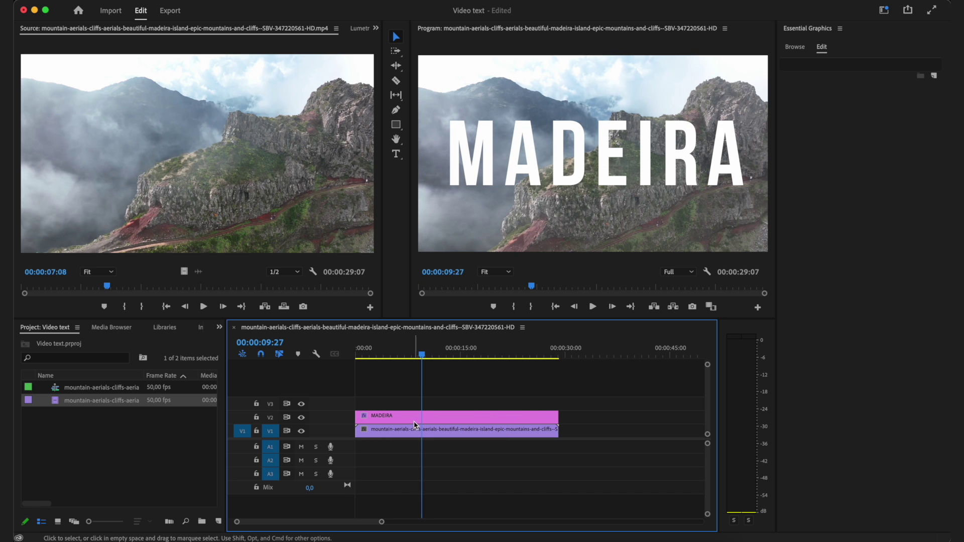
# Step: Find the Track Matte Key effect and apply it to the mountain clip on track V1
pyautogui.click(175, 333)
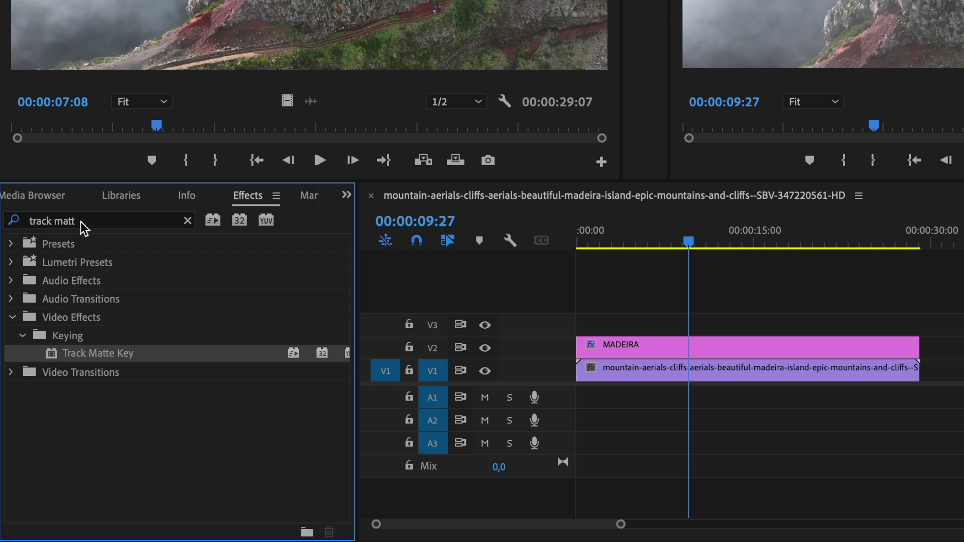
pyautogui.click(83, 221)
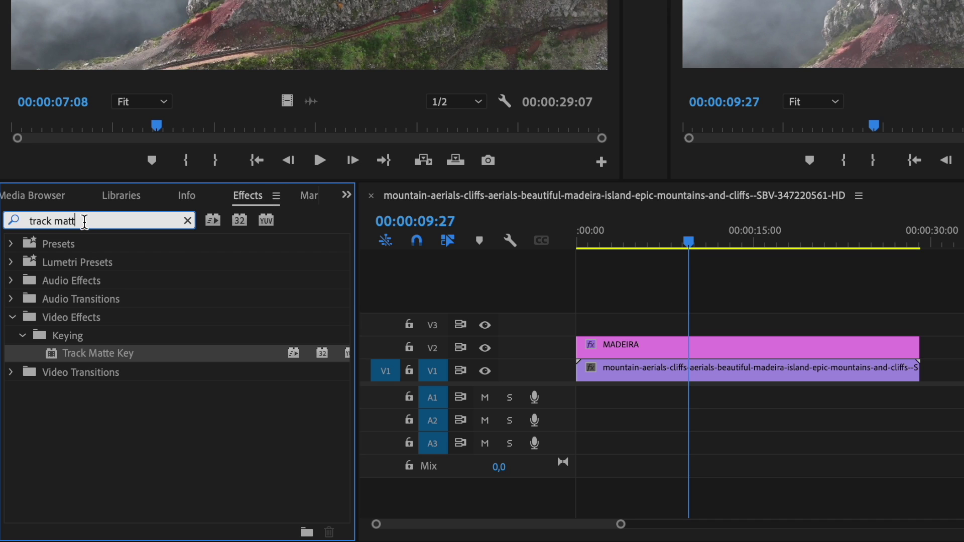
pyautogui.doubleClick(80, 221)
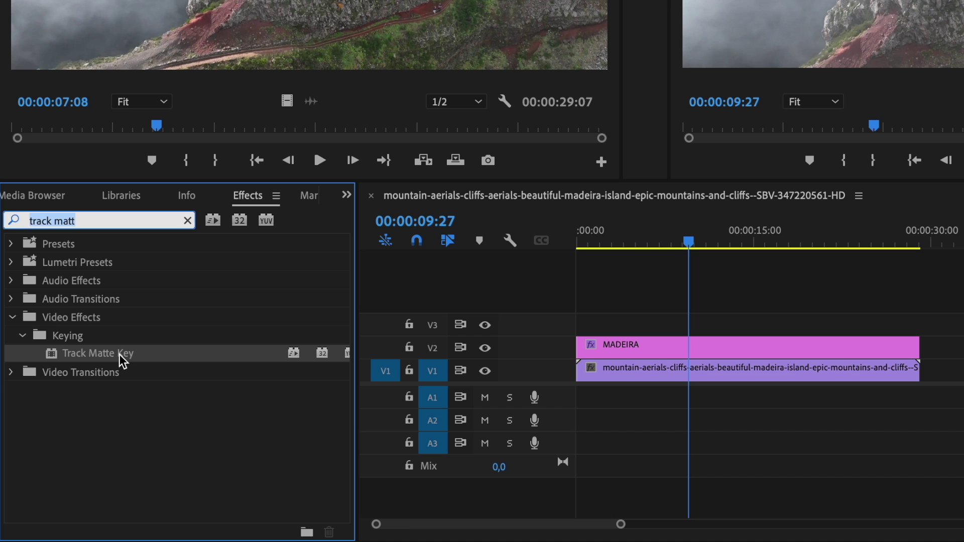
pyautogui.moveTo(121, 361); pyautogui.dragTo(662, 377)
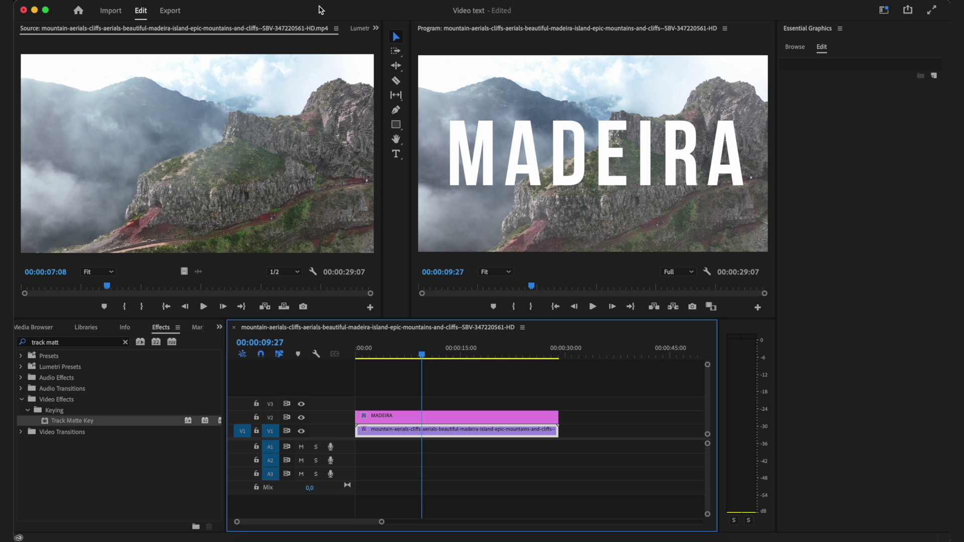
# Step: Set the mountain clip's Track Matte Key matte to Video 2 and preview the masked text along the timeline
pyautogui.scroll(-3, 333, 29)
pyautogui.click(290, 29)
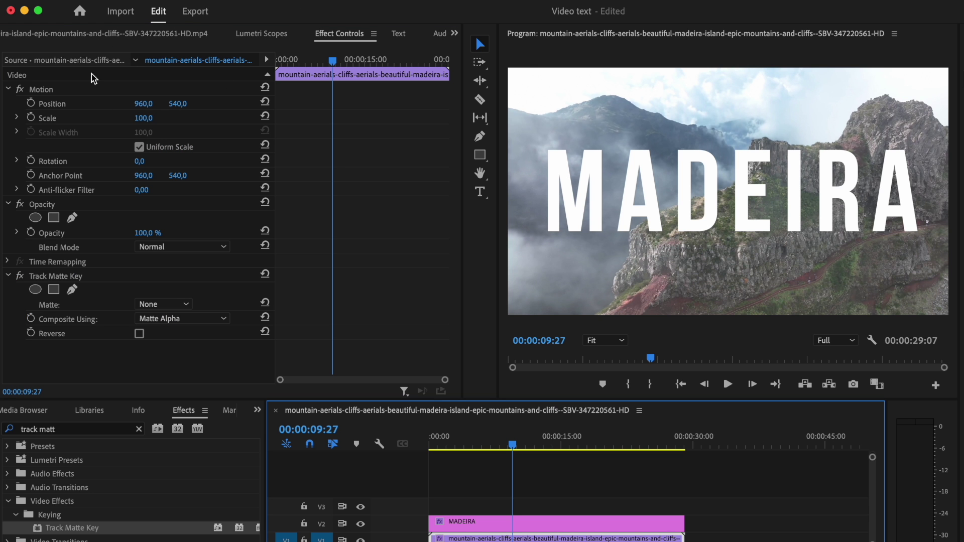
pyautogui.click(64, 277)
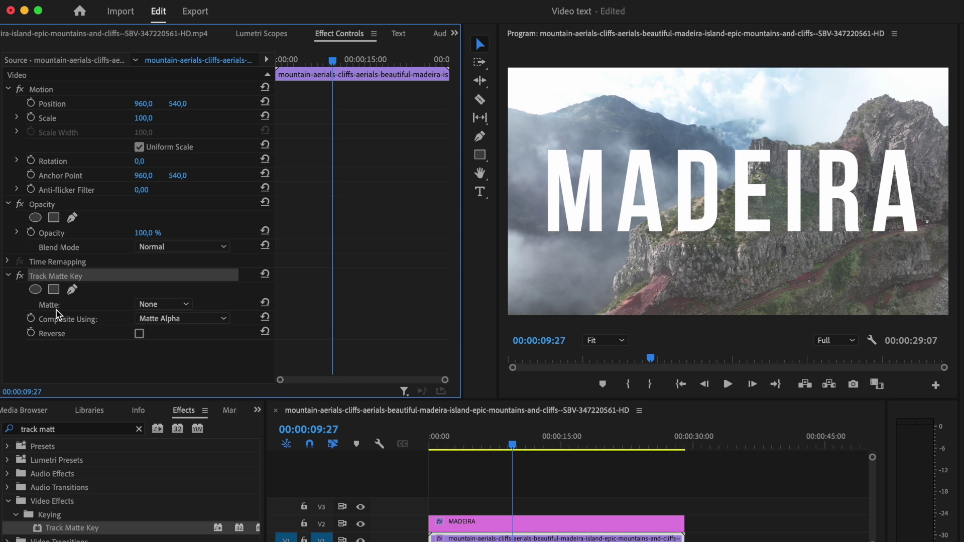
pyautogui.click(166, 304)
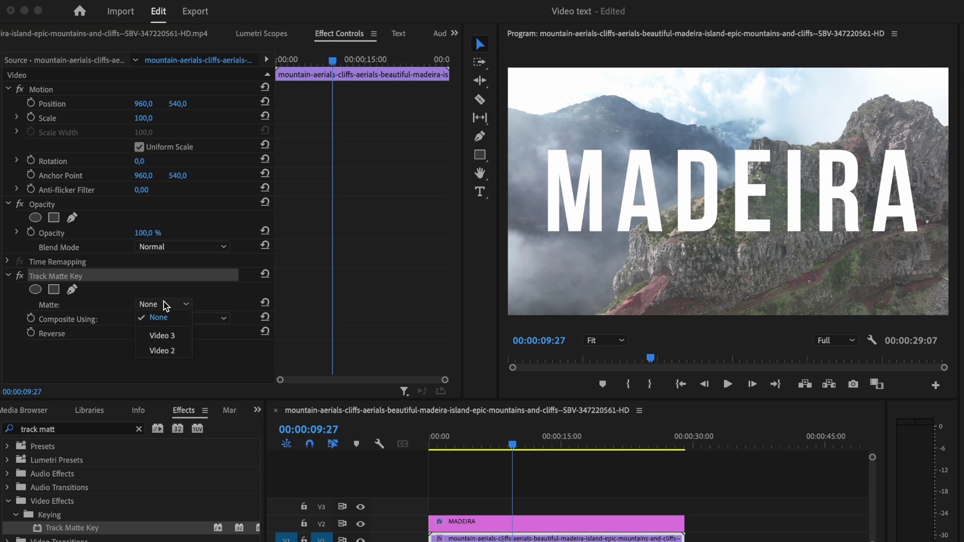
pyautogui.click(177, 351)
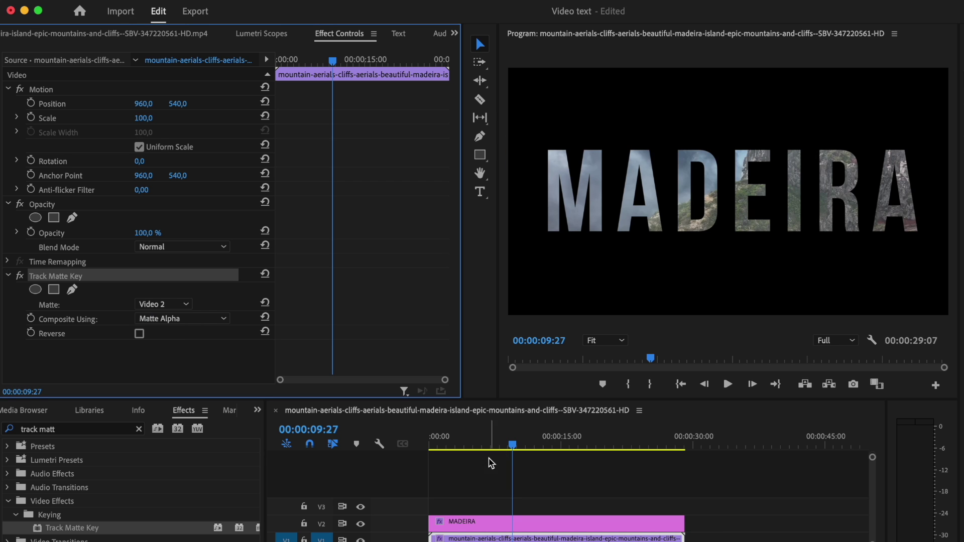
pyautogui.moveTo(512, 445); pyautogui.dragTo(446, 446)
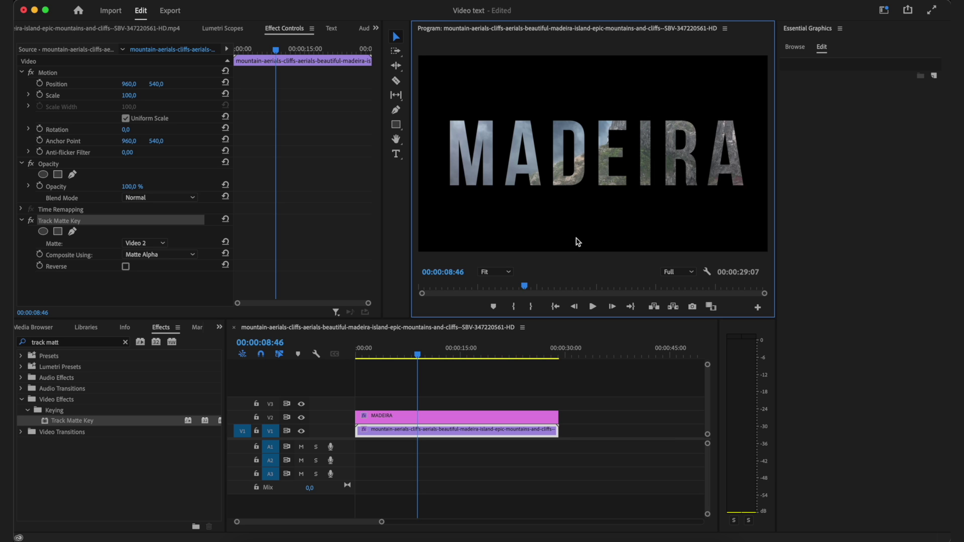
pyautogui.click(382, 349)
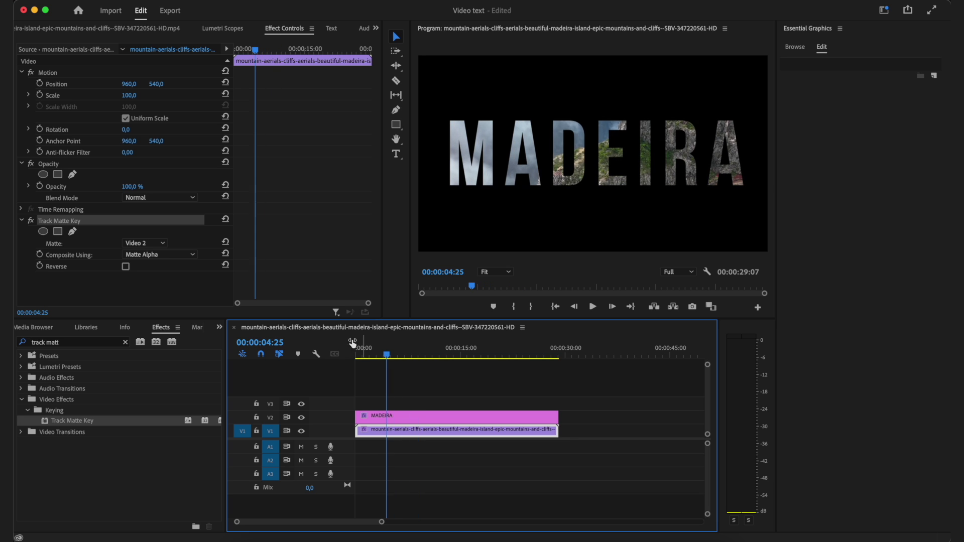
# Step: Import the aerial-view-of-ilheus-da-rib clip into the project and place it on track V1 after the mountain clip
pyautogui.click(44, 329)
pyautogui.click(40, 331)
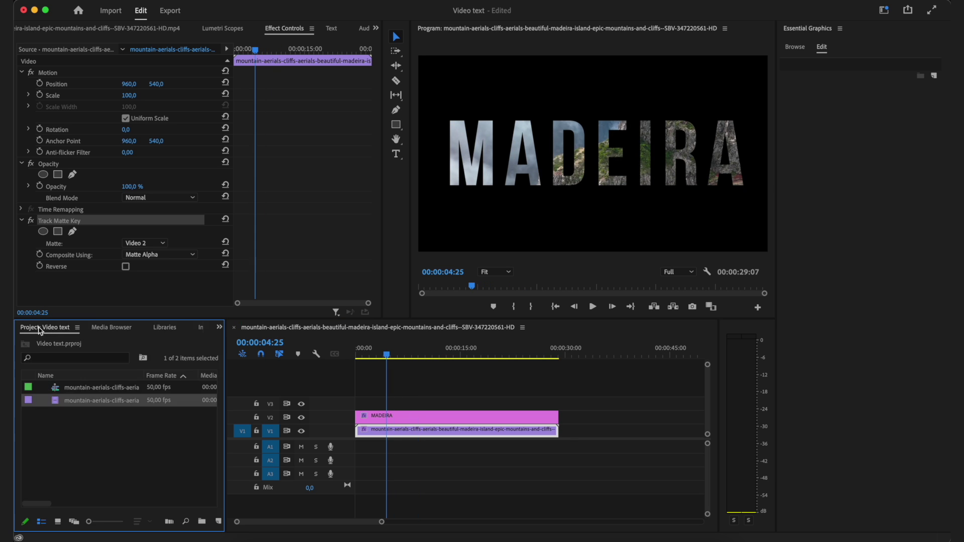
pyautogui.click(133, 421)
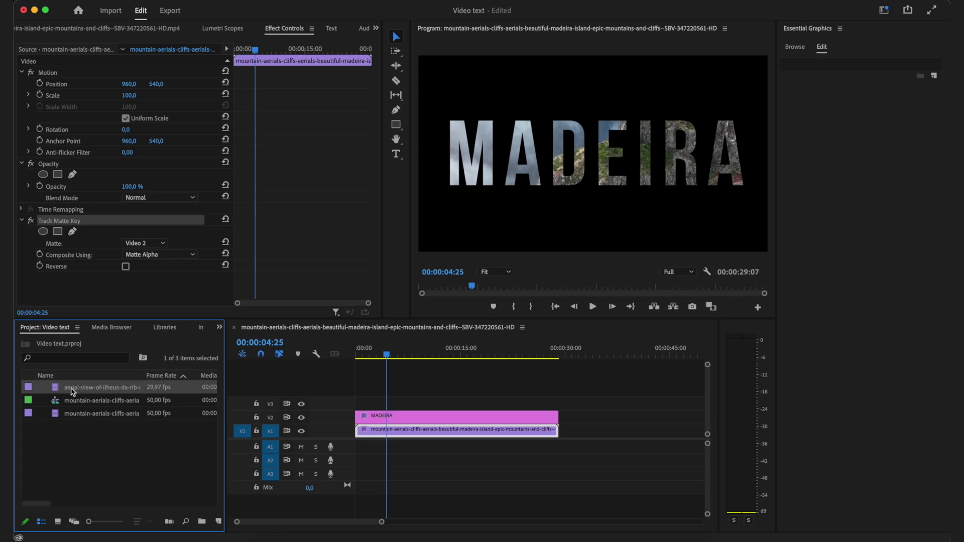
pyautogui.moveTo(71, 390); pyautogui.dragTo(573, 437)
# Step: Raise the title and mountain clip to tracks V3 and V2, and move the aerial clip beneath them at the sequence start
pyautogui.moveTo(402, 400); pyautogui.dragTo(419, 457)
pyautogui.moveTo(446, 416); pyautogui.dragTo(446, 405)
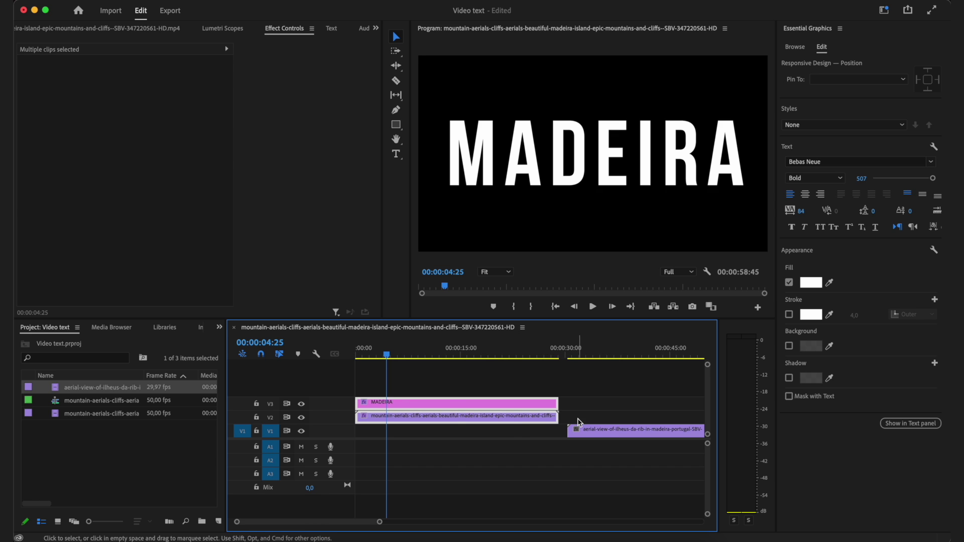
pyautogui.moveTo(579, 428); pyautogui.dragTo(557, 429)
# Step: Review the three stacked layers by switching the output of tracks V3, V2 and V1 off and back on
pyautogui.click(428, 416)
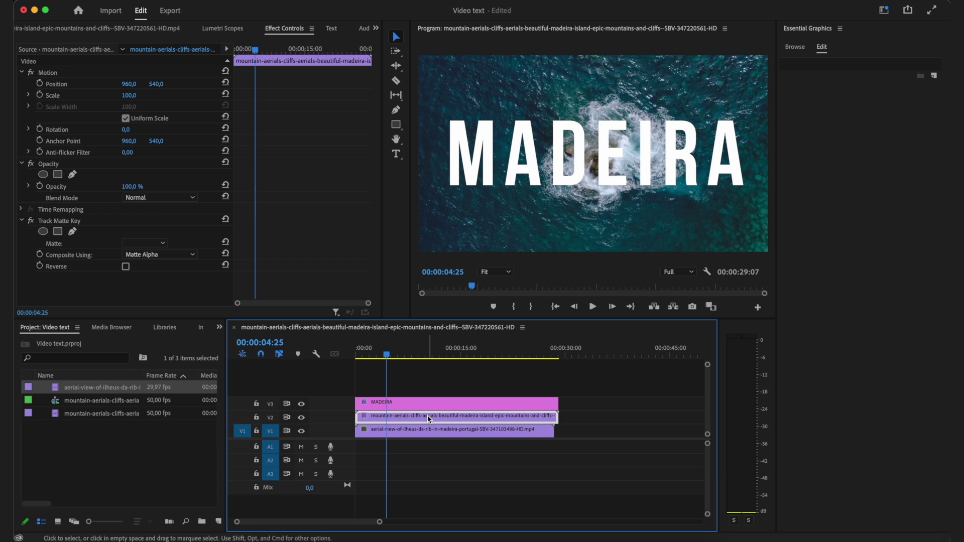
pyautogui.click(432, 402)
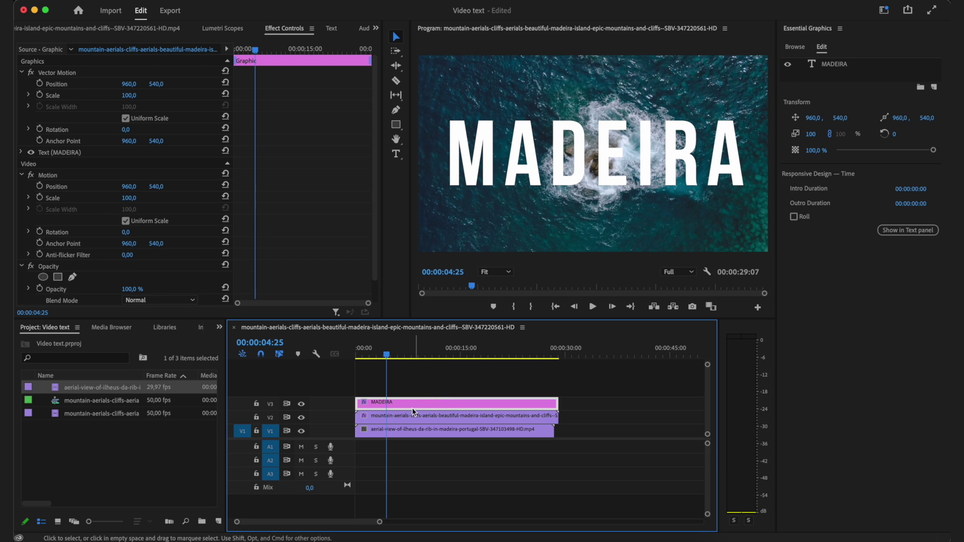
pyautogui.click(394, 417)
pyautogui.click(402, 405)
pyautogui.click(301, 404)
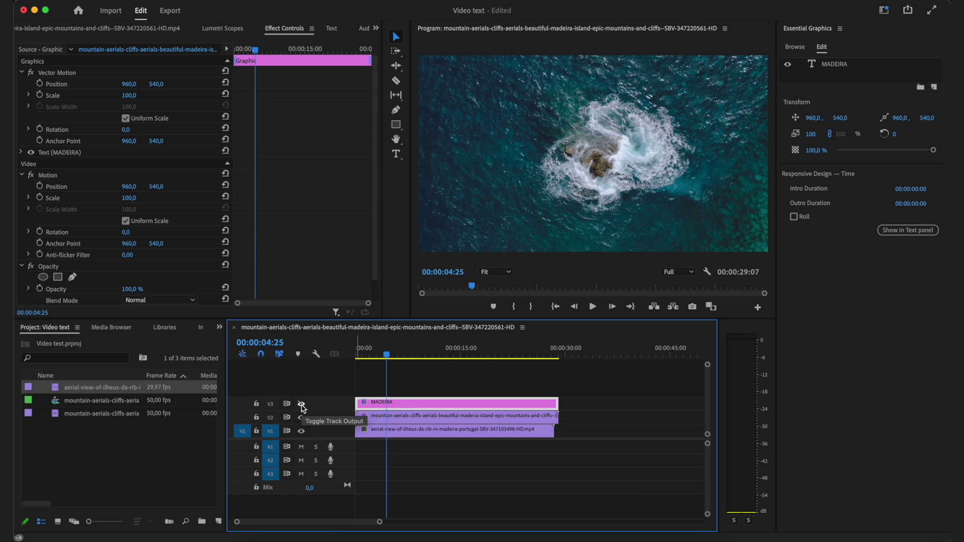
pyautogui.click(397, 416)
pyautogui.click(301, 418)
pyautogui.click(302, 431)
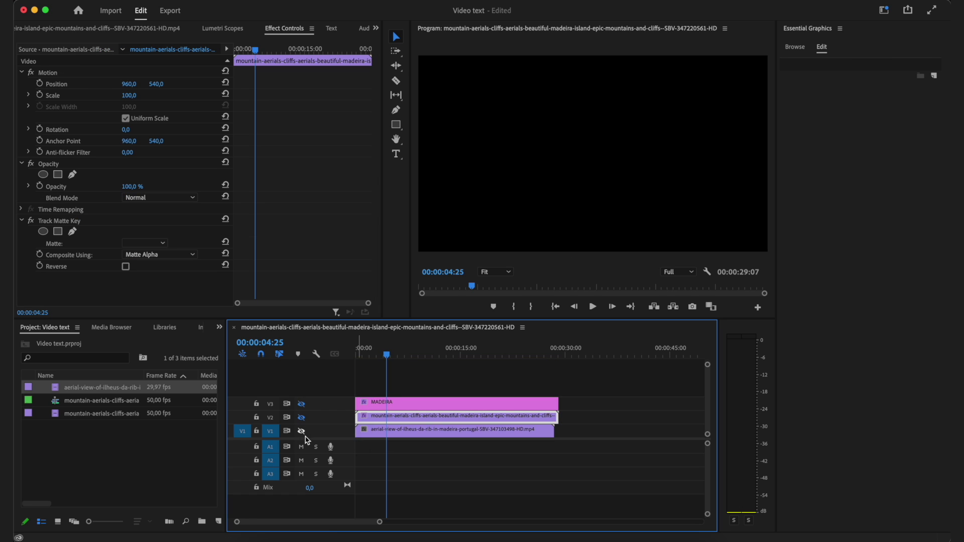
pyautogui.click(364, 431)
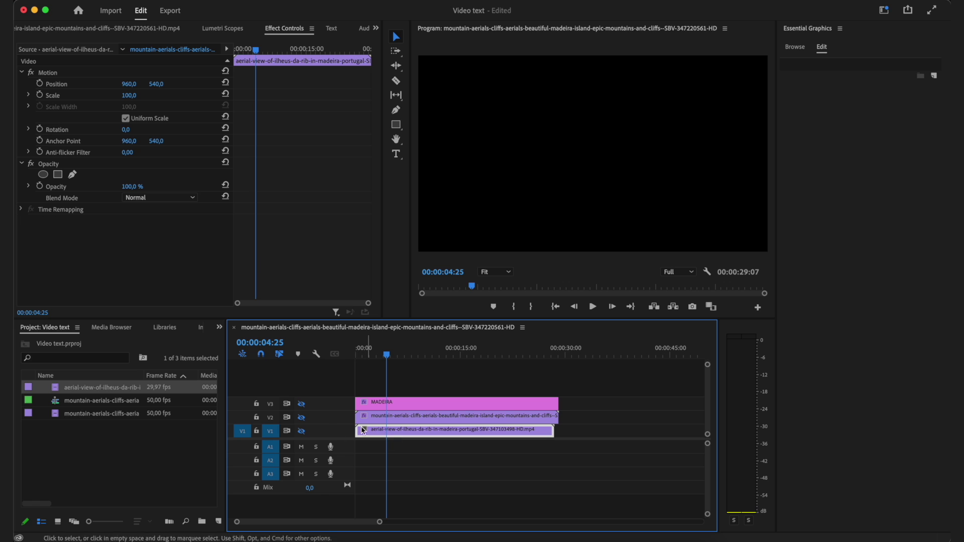
pyautogui.click(301, 431)
pyautogui.click(301, 418)
pyautogui.click(302, 404)
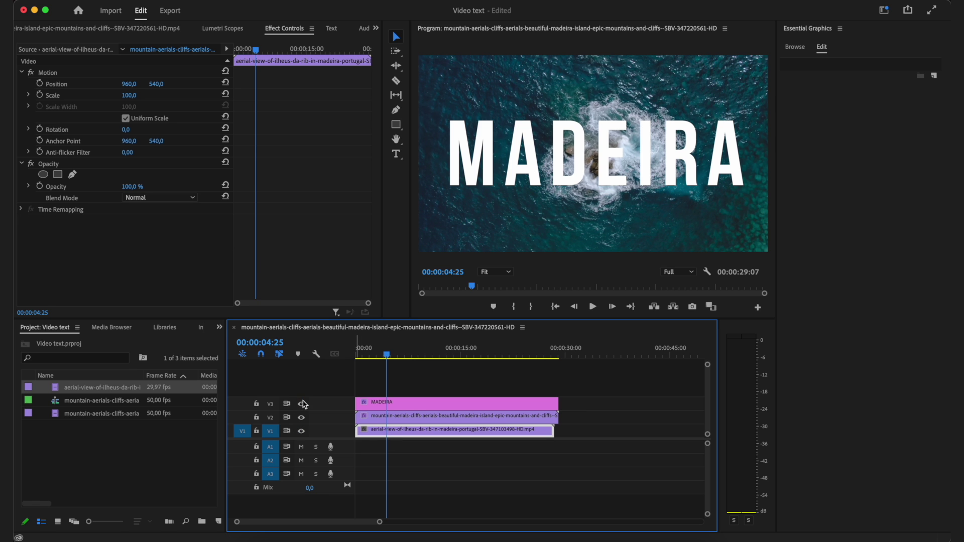
# Step: Set the Track Matte Key matte of the mountain clip on track V2 to Video 3
pyautogui.click(392, 415)
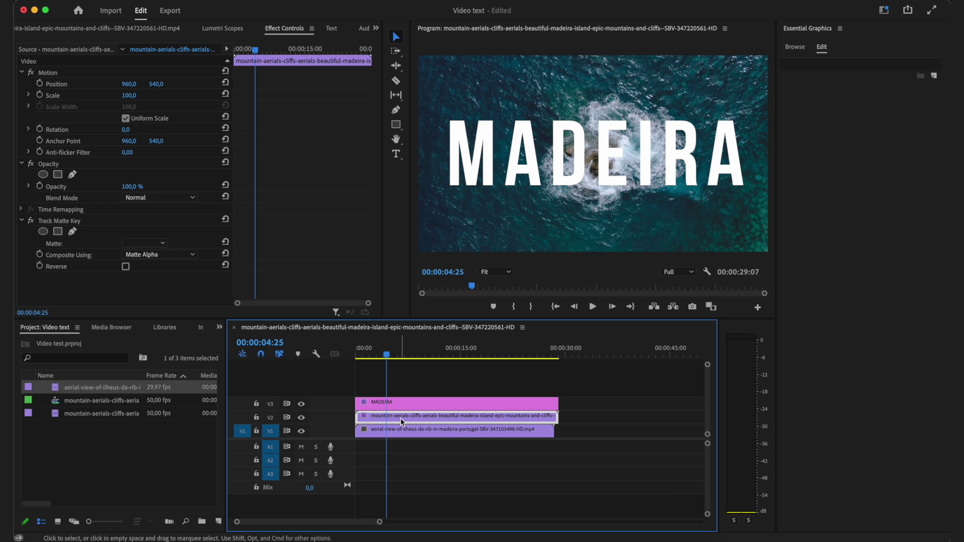
pyautogui.click(145, 243)
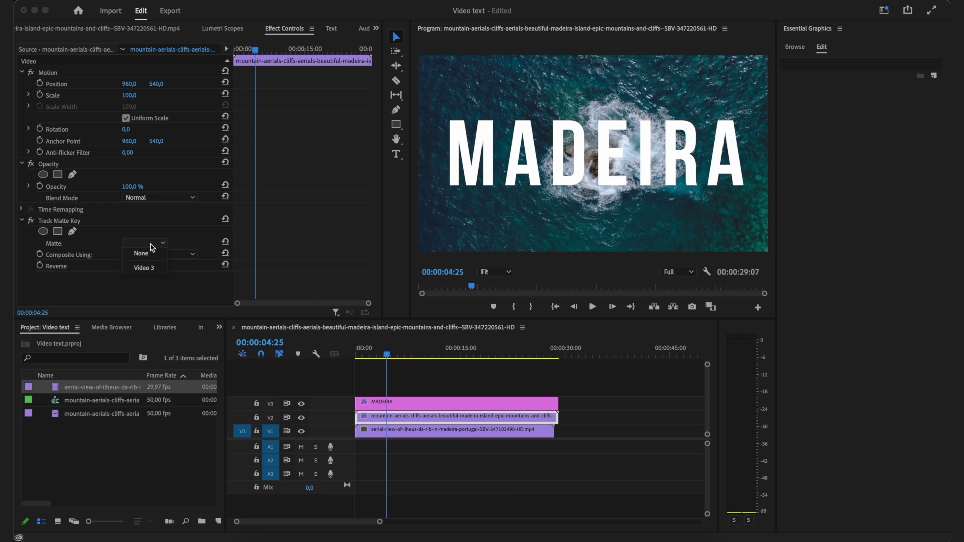
pyautogui.click(145, 268)
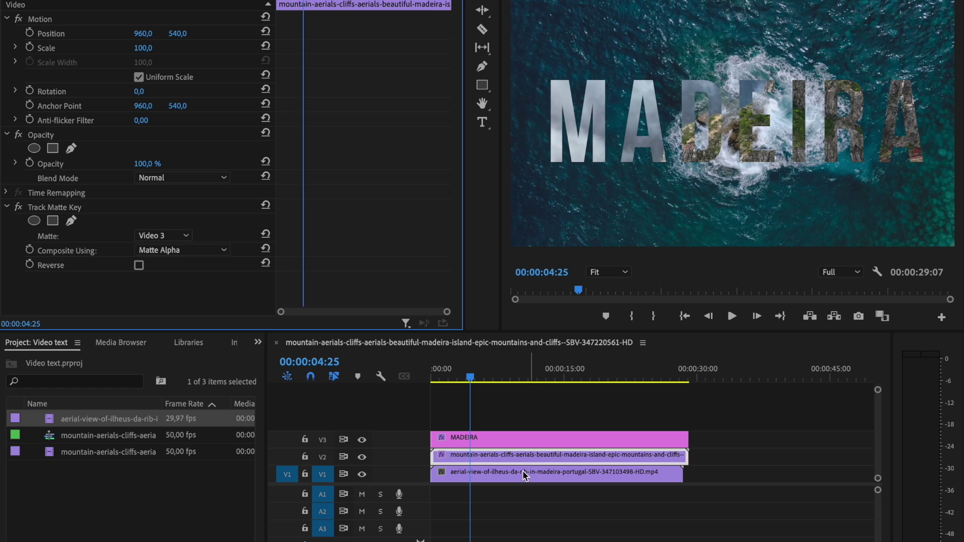
# Step: Play back the sequence to review the mountain footage inside the MADEIRA title over the aerial background clip
pyautogui.click(423, 428)
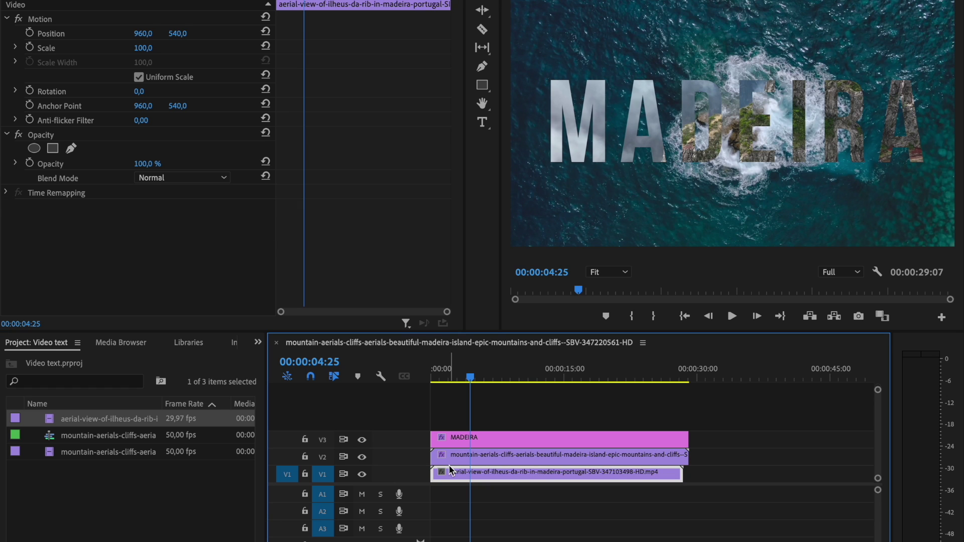
pyautogui.click(630, 190)
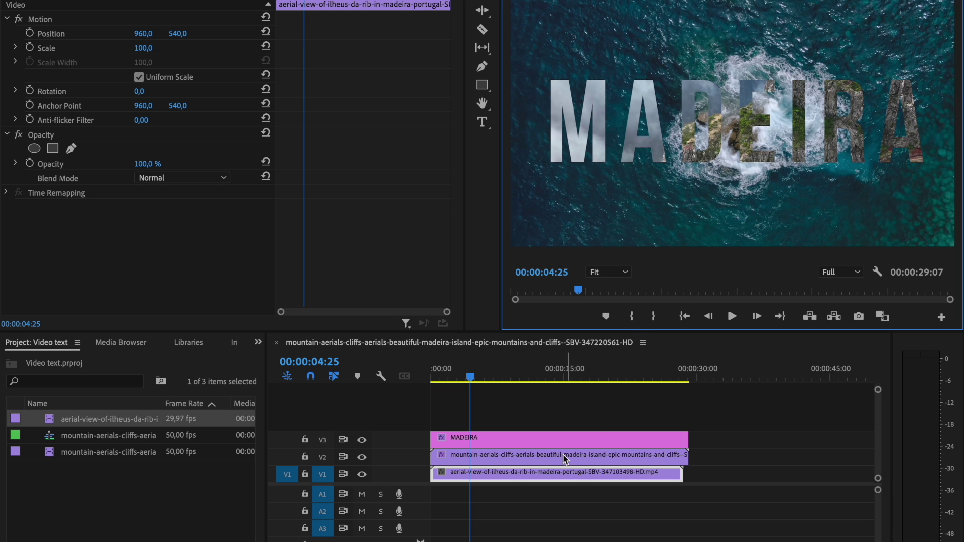
pyautogui.click(526, 472)
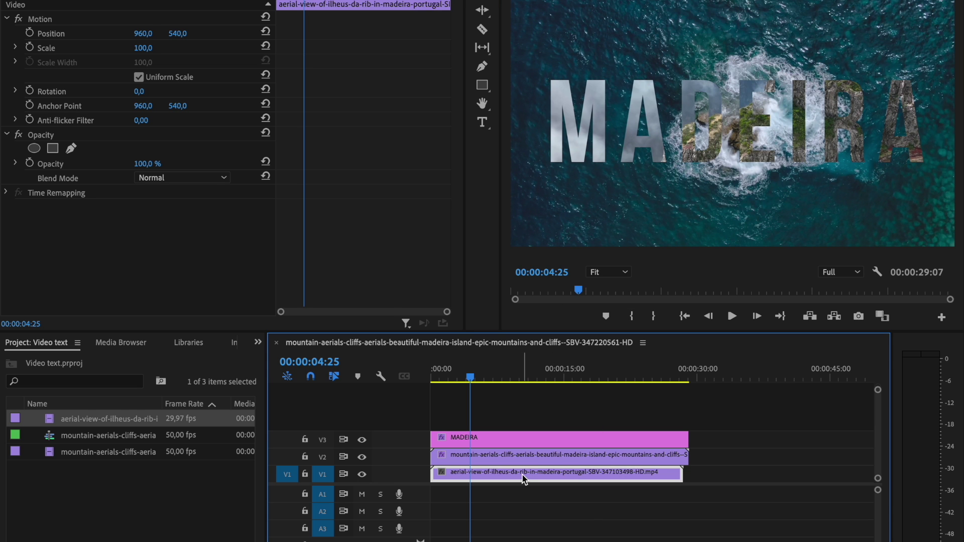
pyautogui.press('`')
pyautogui.press('space')
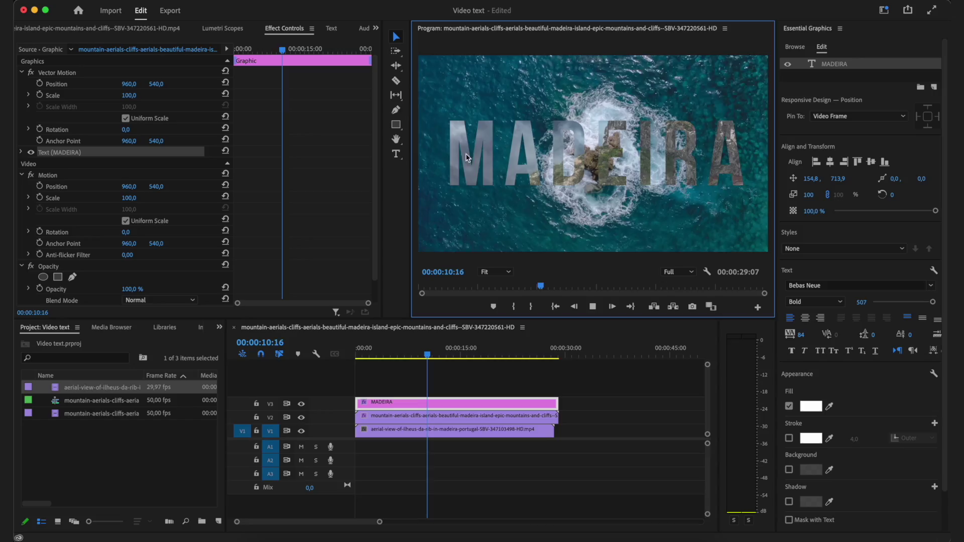
pyautogui.press('space')
# Step: Delete the aerial-view-of-ilheus-da-rib clip from track V1 and check the title near the sequence start
pyautogui.click(399, 428)
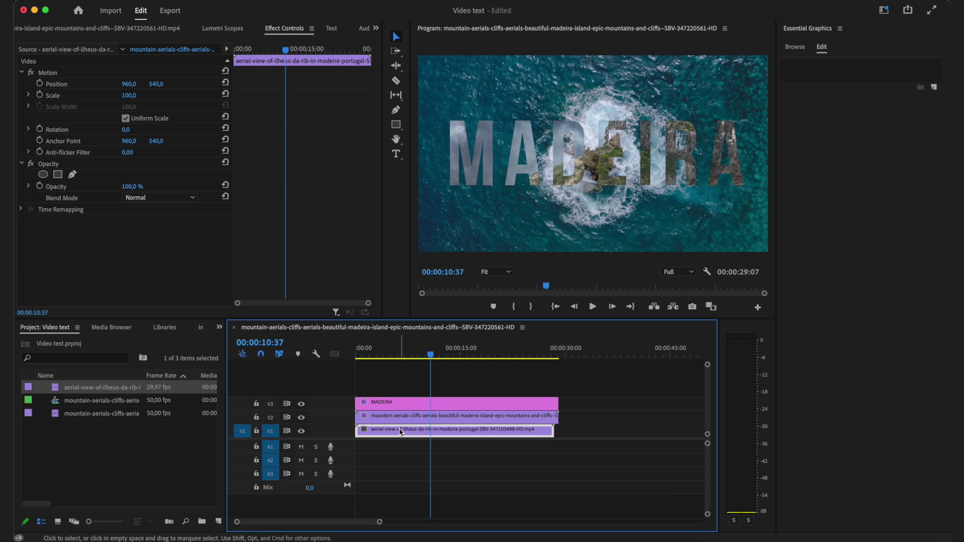
pyautogui.press('BackSpace')
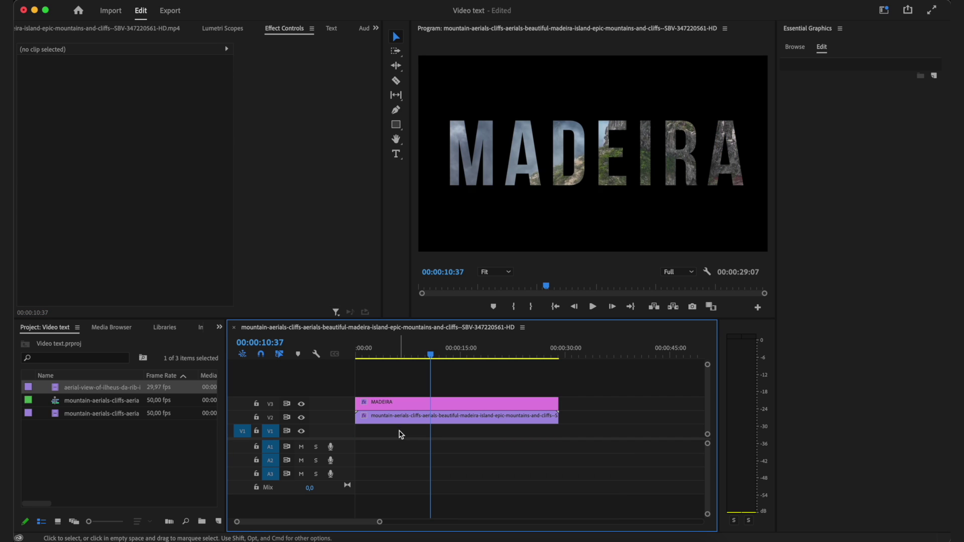
pyautogui.moveTo(416, 355); pyautogui.dragTo(377, 354)
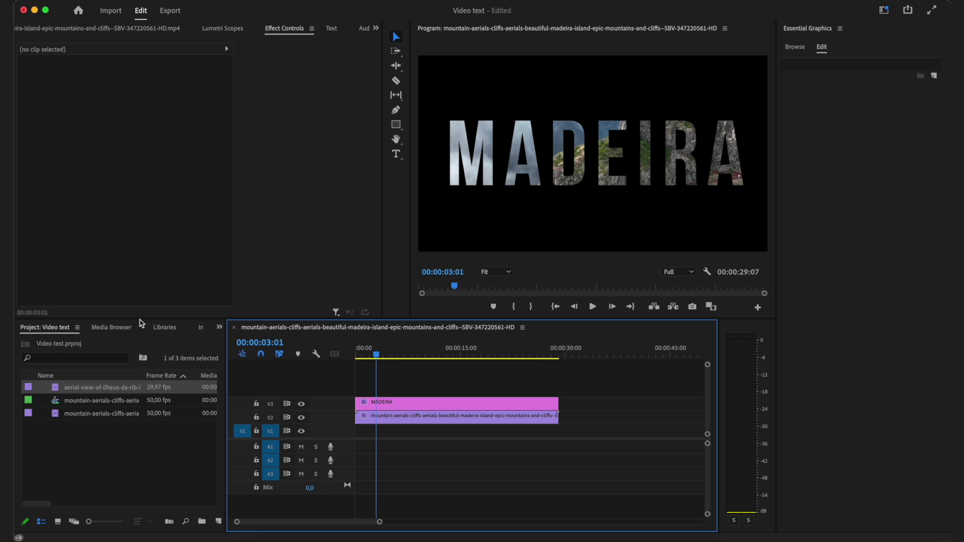
# Step: Create a new color matte in the project at 1920 × 1080, 50,00 fps, with square pixels
pyautogui.click(116, 474)
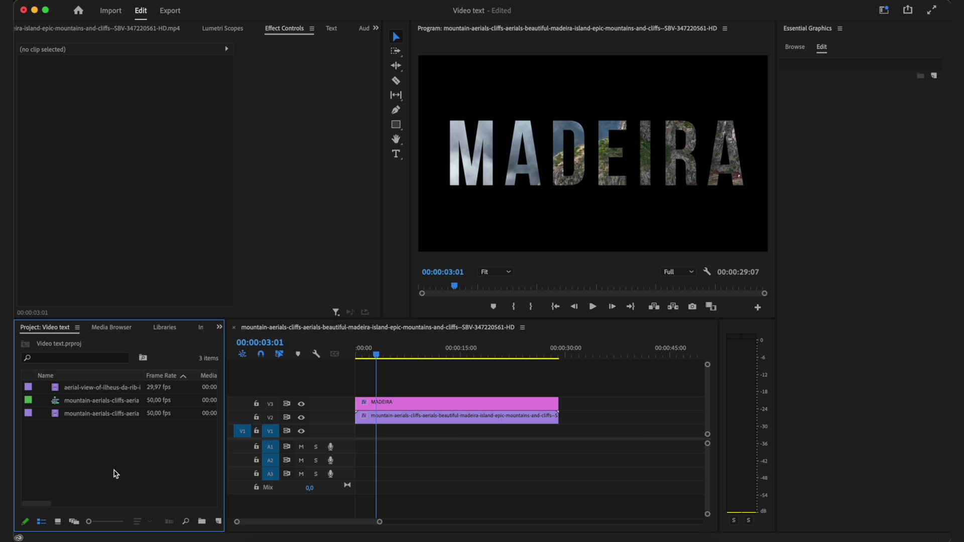
pyautogui.rightClick(116, 475)
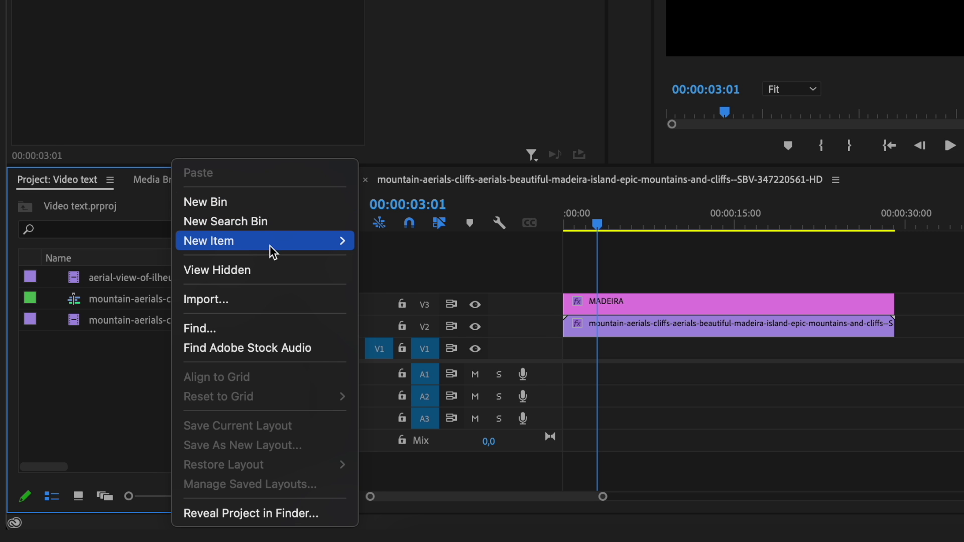
pyautogui.moveTo(307, 249)
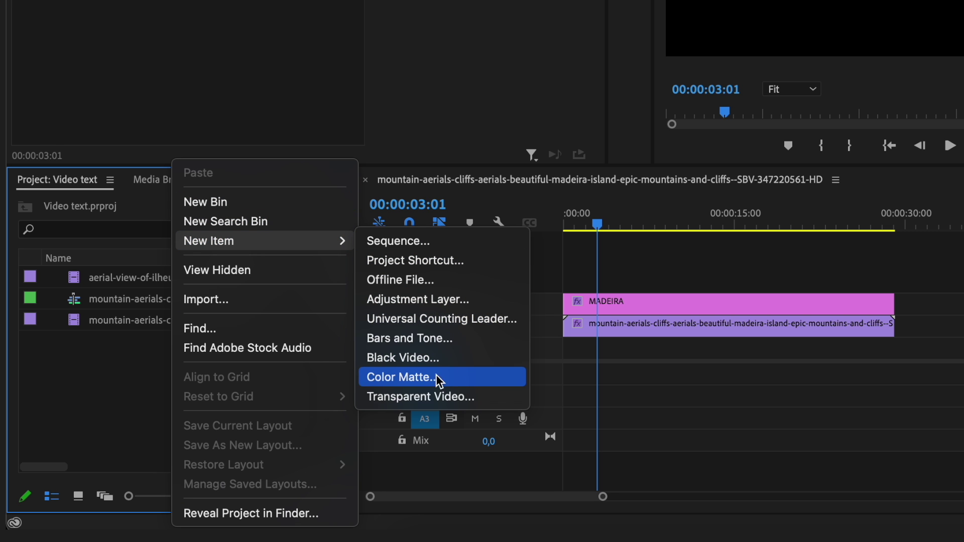
pyautogui.click(472, 385)
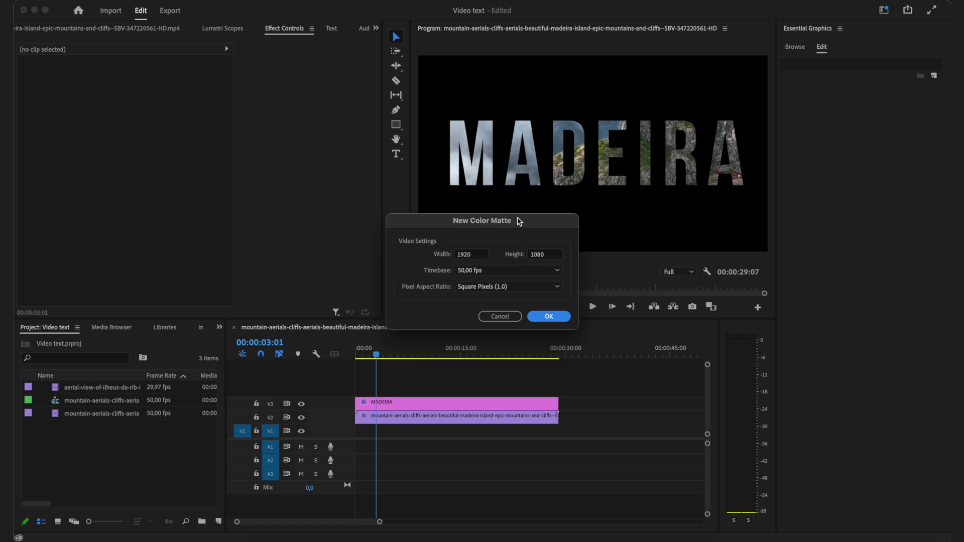
pyautogui.moveTo(518, 221); pyautogui.dragTo(313, 157)
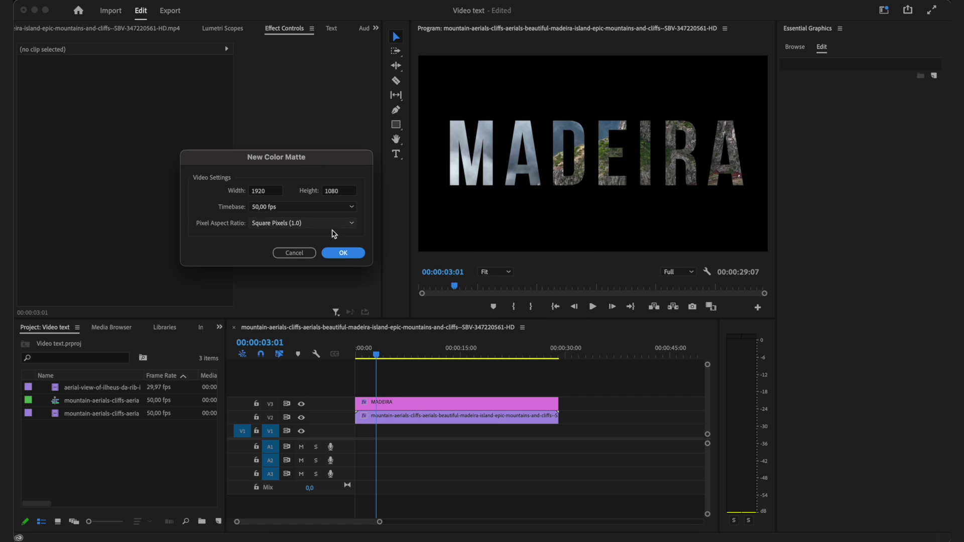
pyautogui.click(355, 254)
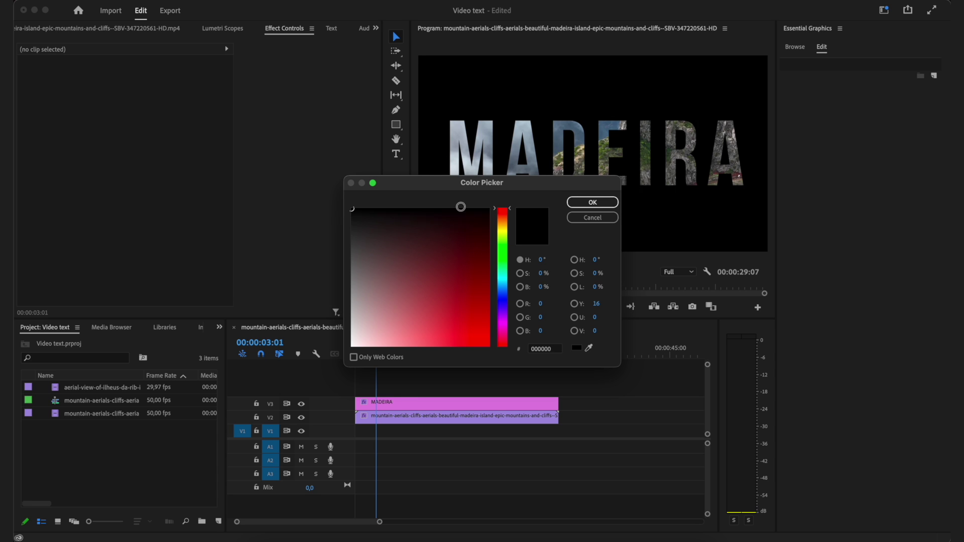
# Step: Choose a bright light green for the new matte and accept the name Color Matte
pyautogui.moveTo(534, 182); pyautogui.dragTo(295, 125)
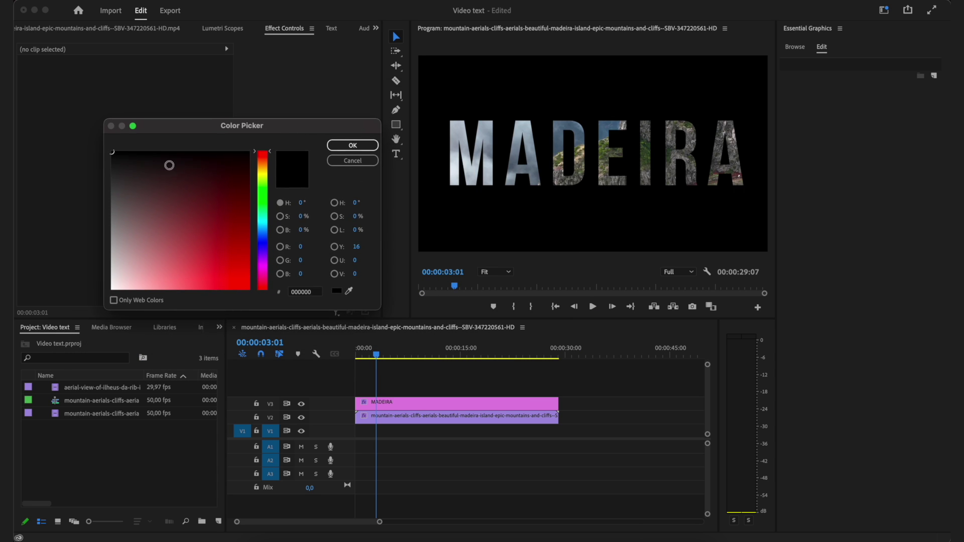
pyautogui.moveTo(169, 166)
pyautogui.mouseDown()
pyautogui.moveTo(134, 173)
pyautogui.moveTo(106, 218)
pyautogui.moveTo(114, 284)
pyautogui.moveTo(103, 311)
pyautogui.moveTo(150, 246)
pyautogui.moveTo(178, 233)
pyautogui.mouseUp()
pyautogui.click(267, 195)
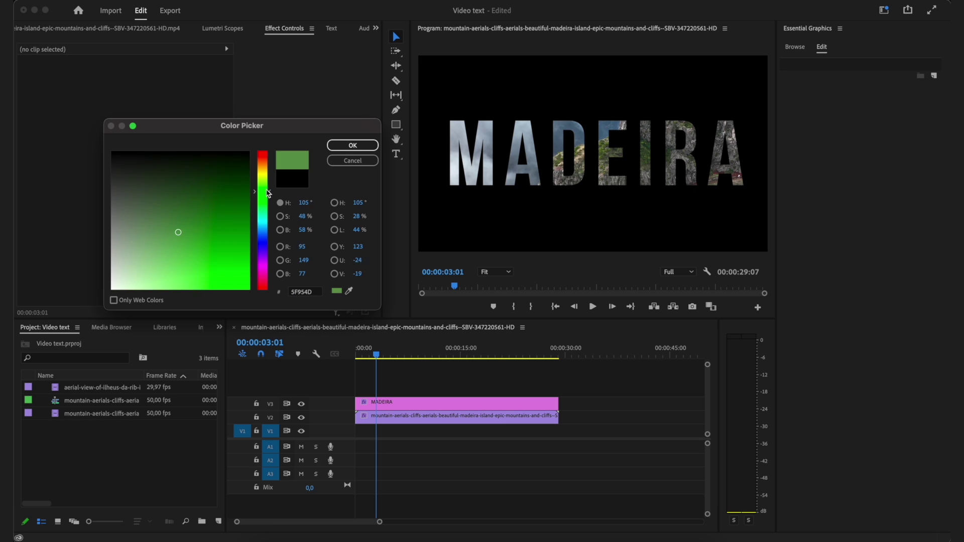
pyautogui.moveTo(268, 193); pyautogui.dragTo(267, 186)
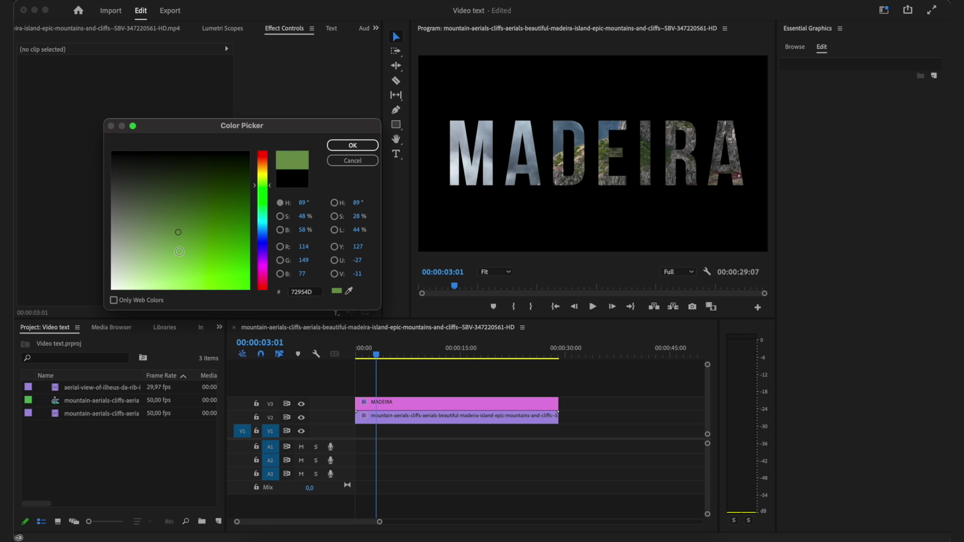
pyautogui.moveTo(179, 251)
pyautogui.mouseDown()
pyautogui.moveTo(193, 306)
pyautogui.moveTo(144, 308)
pyautogui.moveTo(166, 312)
pyautogui.mouseUp()
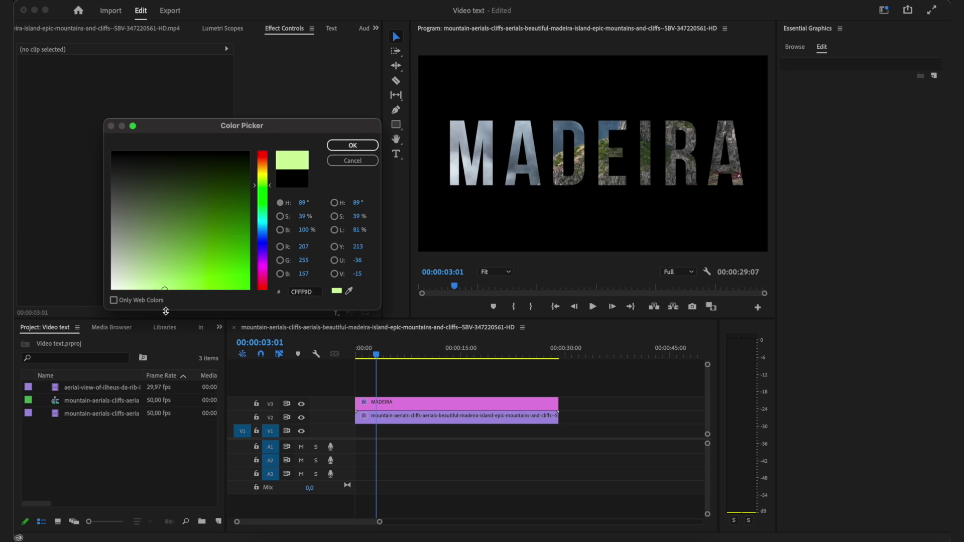
pyautogui.click(352, 145)
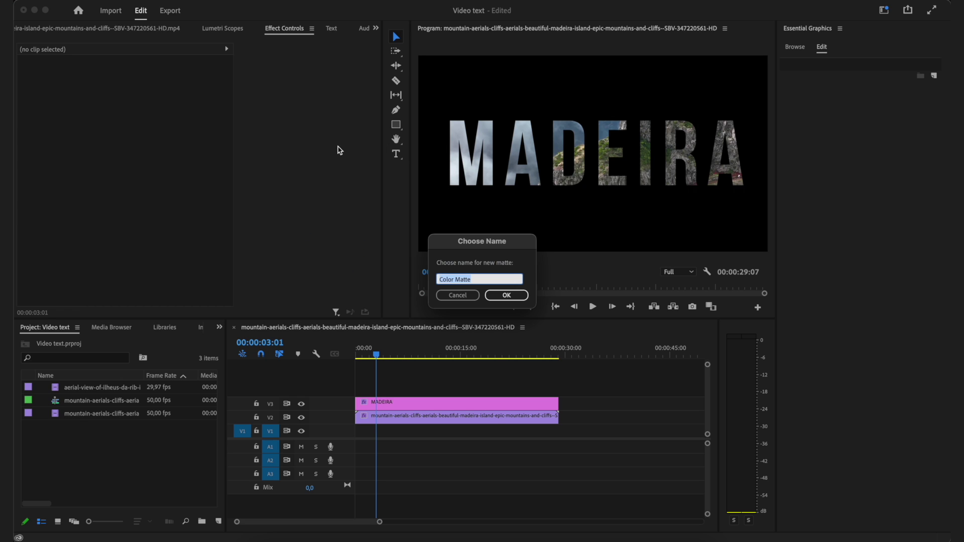
pyautogui.click(505, 278)
pyautogui.click(507, 296)
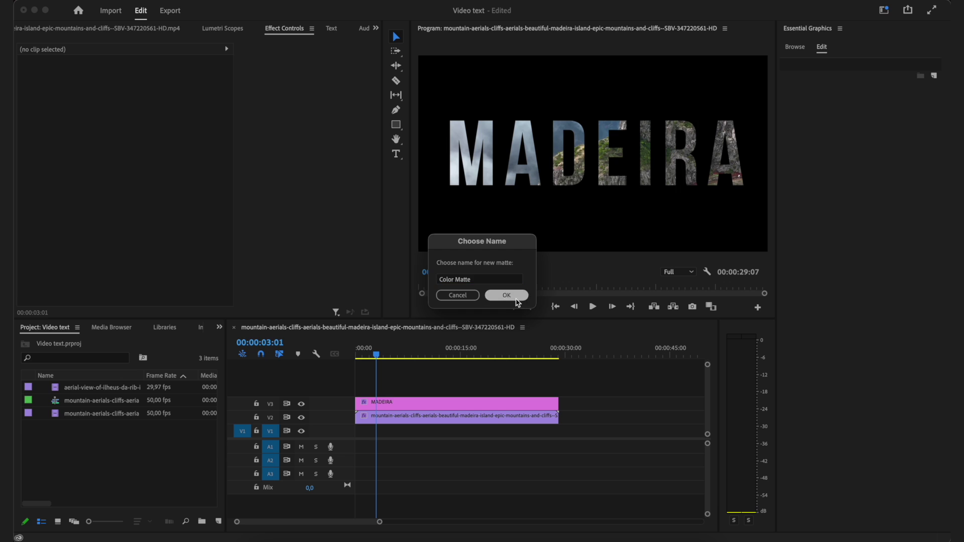
# Step: Place the Color Matte on track V1 from the sequence start to the end of the title, and preview it at different times
pyautogui.moveTo(79, 391); pyautogui.dragTo(558, 431)
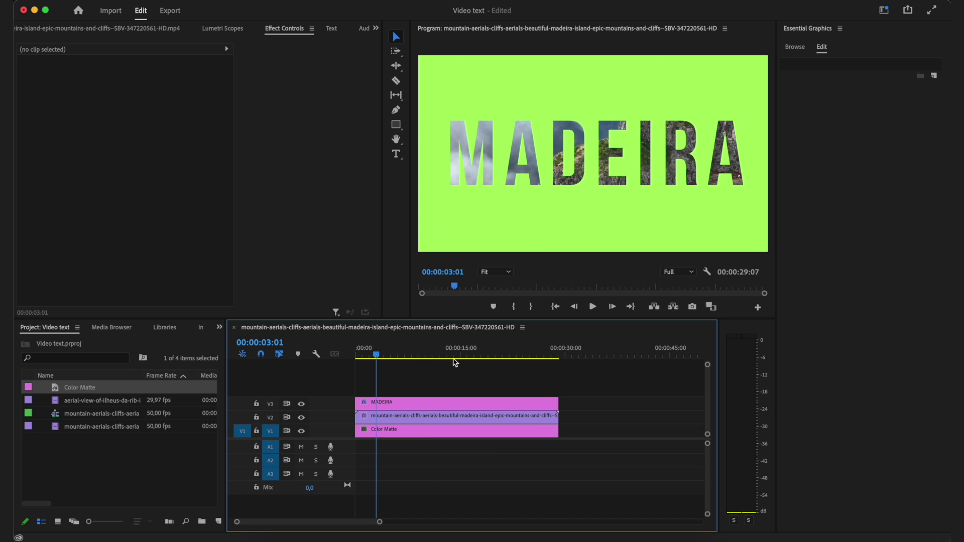
pyautogui.moveTo(455, 361)
pyautogui.mouseDown()
pyautogui.moveTo(470, 357)
pyautogui.moveTo(439, 359)
pyautogui.mouseUp()
pyautogui.click(400, 430)
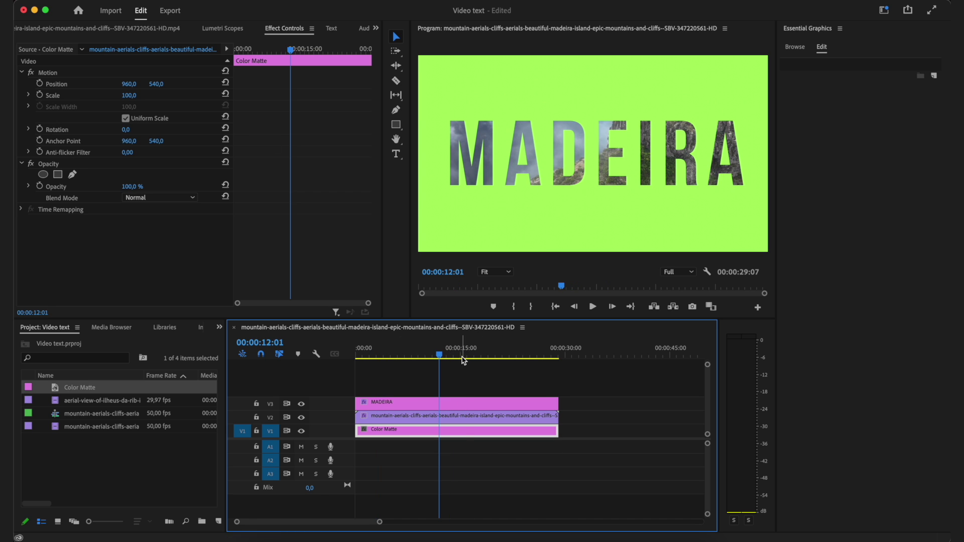
pyautogui.click(389, 356)
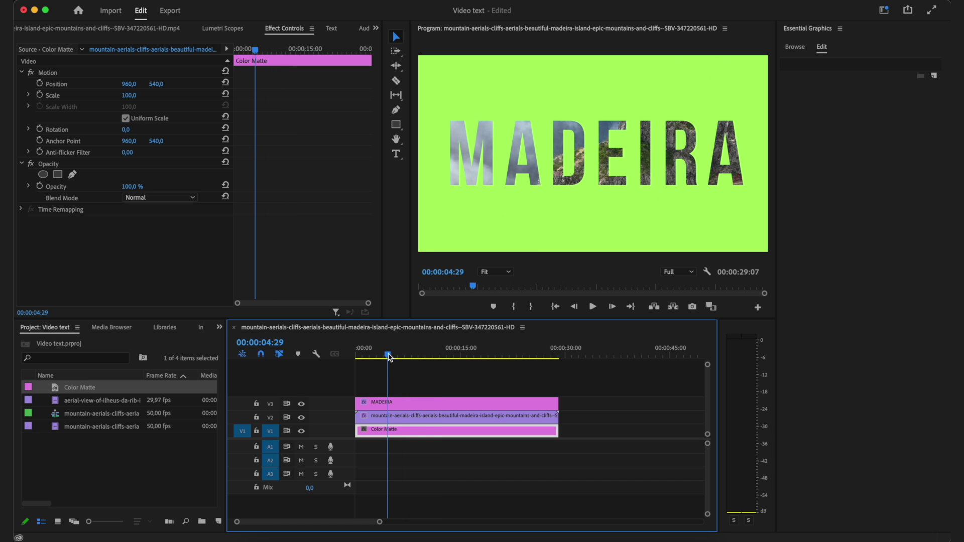